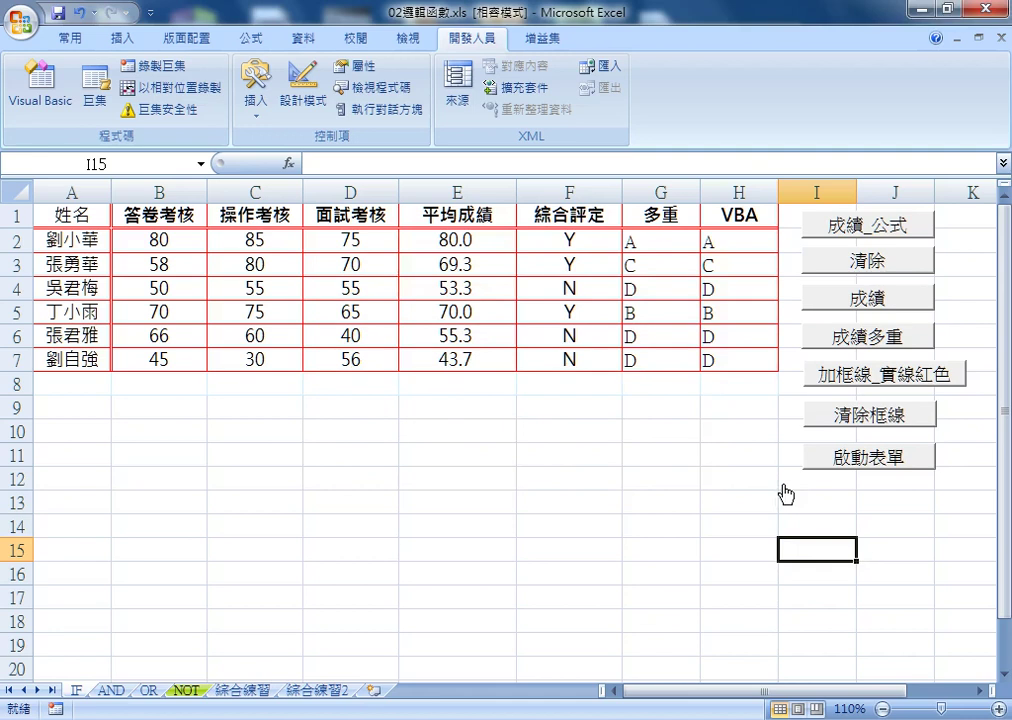
# - Run the 成績系統 grade form and mark cells A8–D8 as the next entry row
pyautogui.click(813, 459)
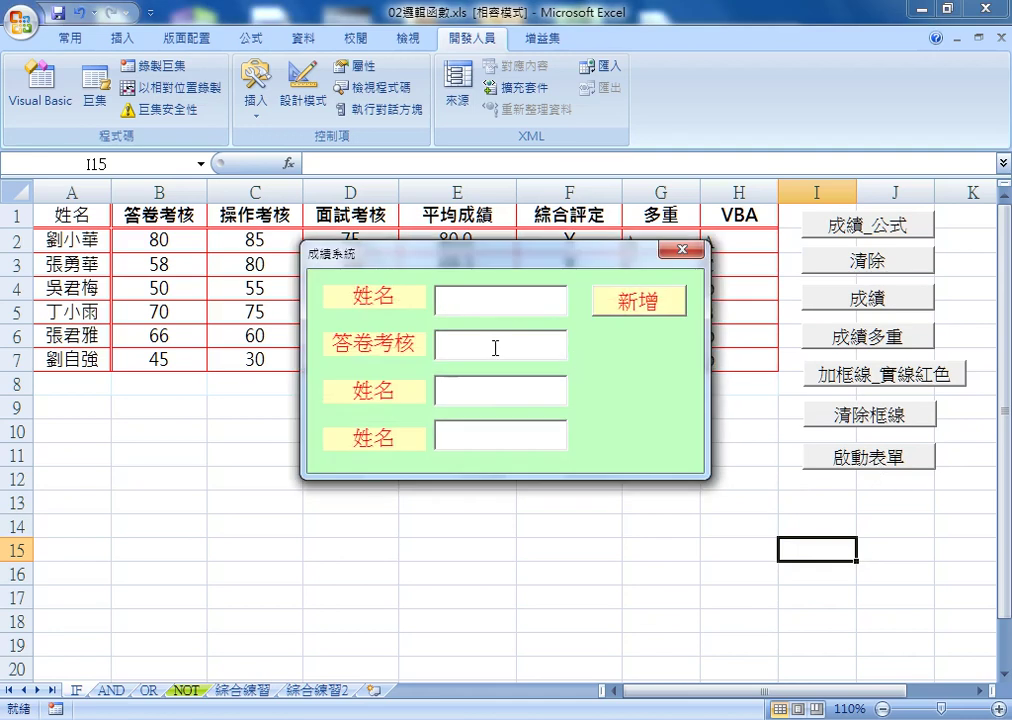
pyautogui.moveTo(506, 258); pyautogui.dragTo(497, 427)
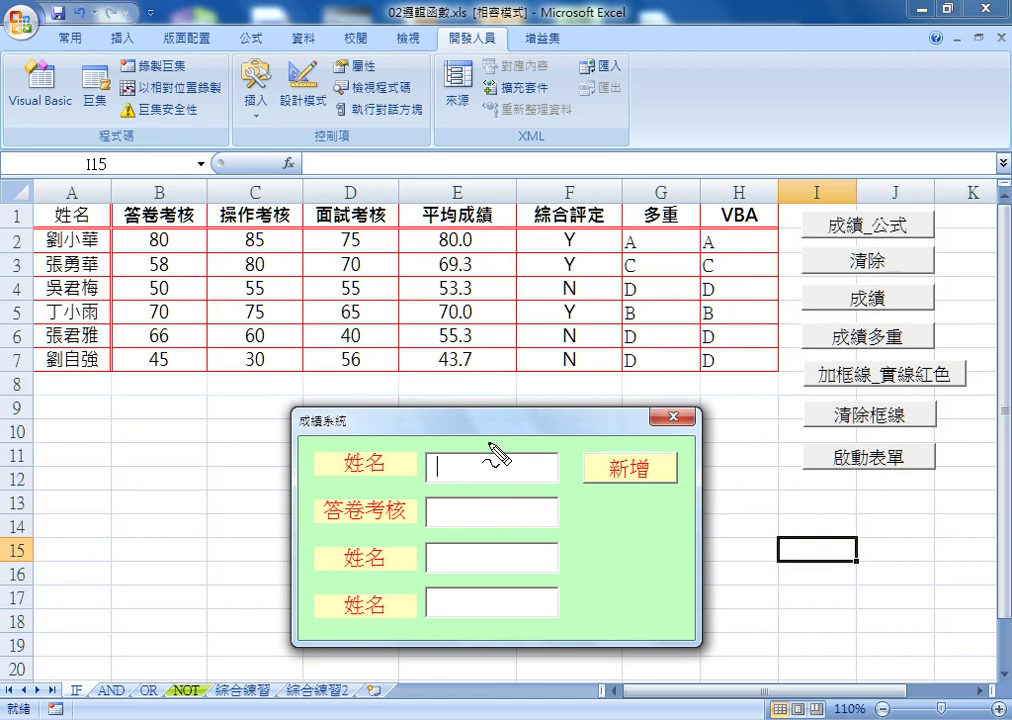
pyautogui.moveTo(102, 379); pyautogui.dragTo(100, 393)
pyautogui.moveTo(178, 368); pyautogui.dragTo(160, 366)
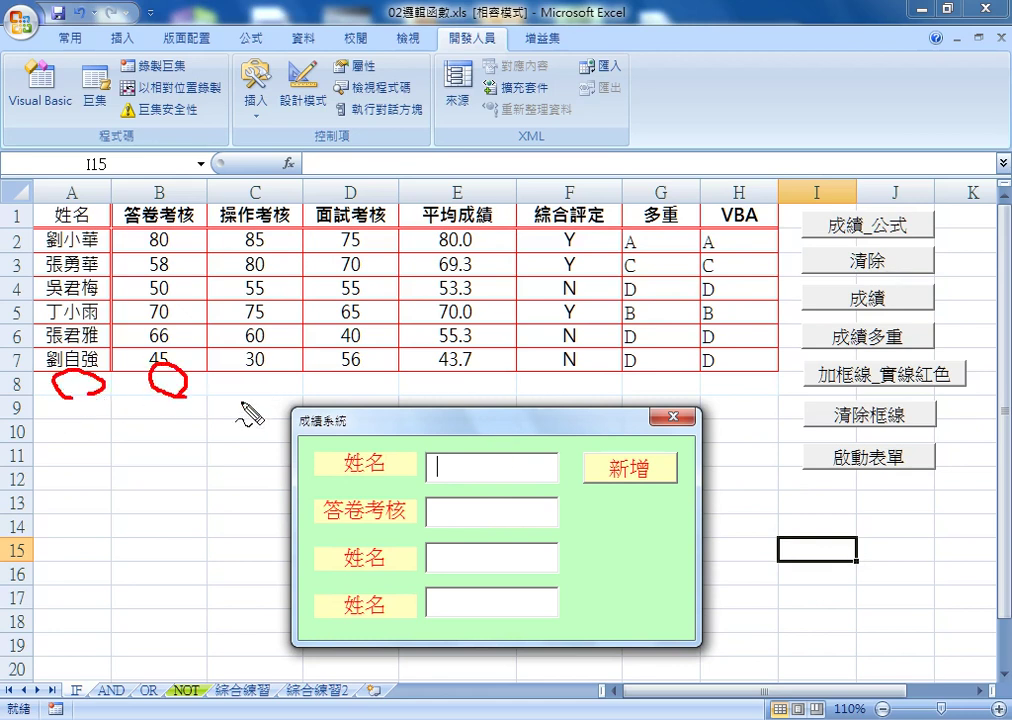
pyautogui.moveTo(276, 372); pyautogui.dragTo(272, 370)
pyautogui.moveTo(350, 372)
pyautogui.mouseDown()
pyautogui.moveTo(352, 396)
pyautogui.moveTo(330, 406)
pyautogui.mouseUp()
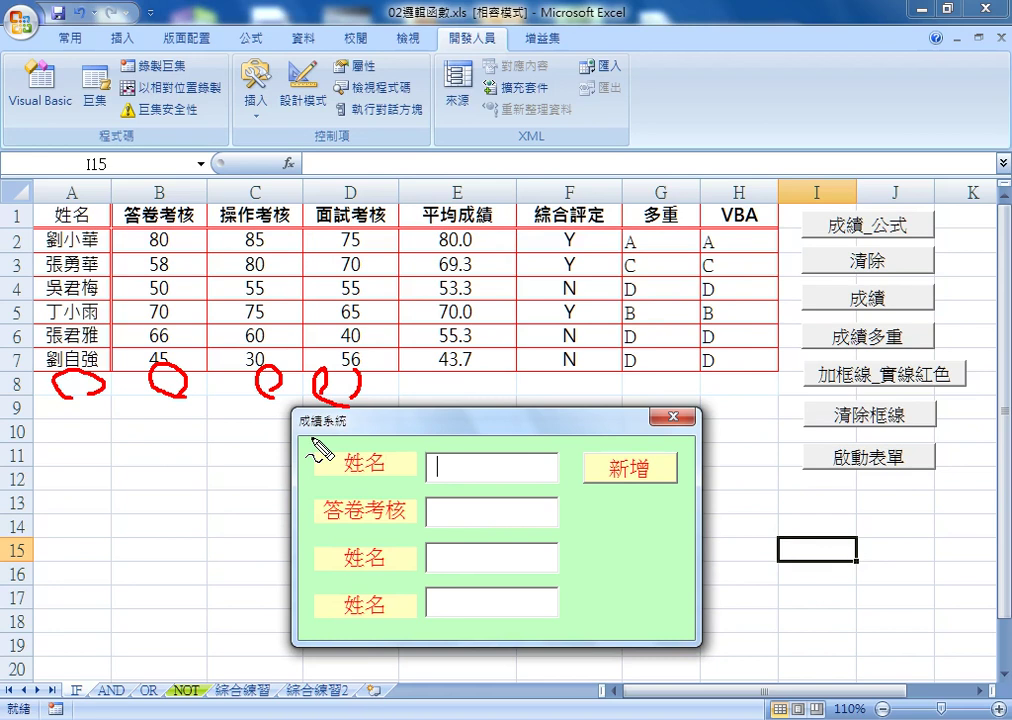
# - Clear the on-screen annotations and close the grade entry form
pyautogui.press('Escape')
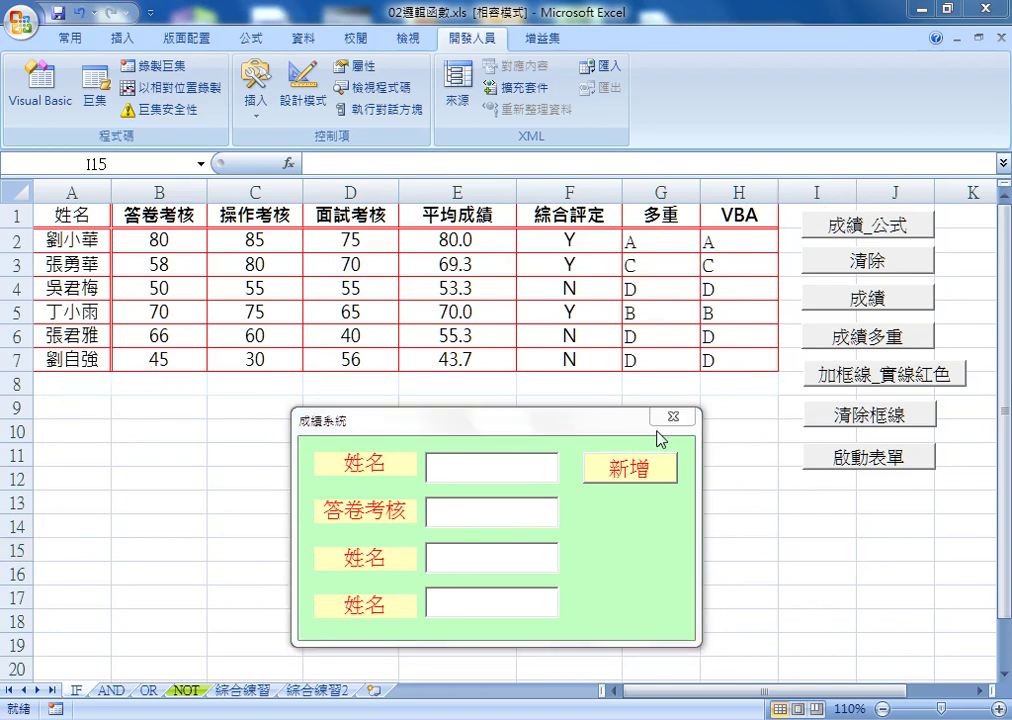
pyautogui.click(675, 424)
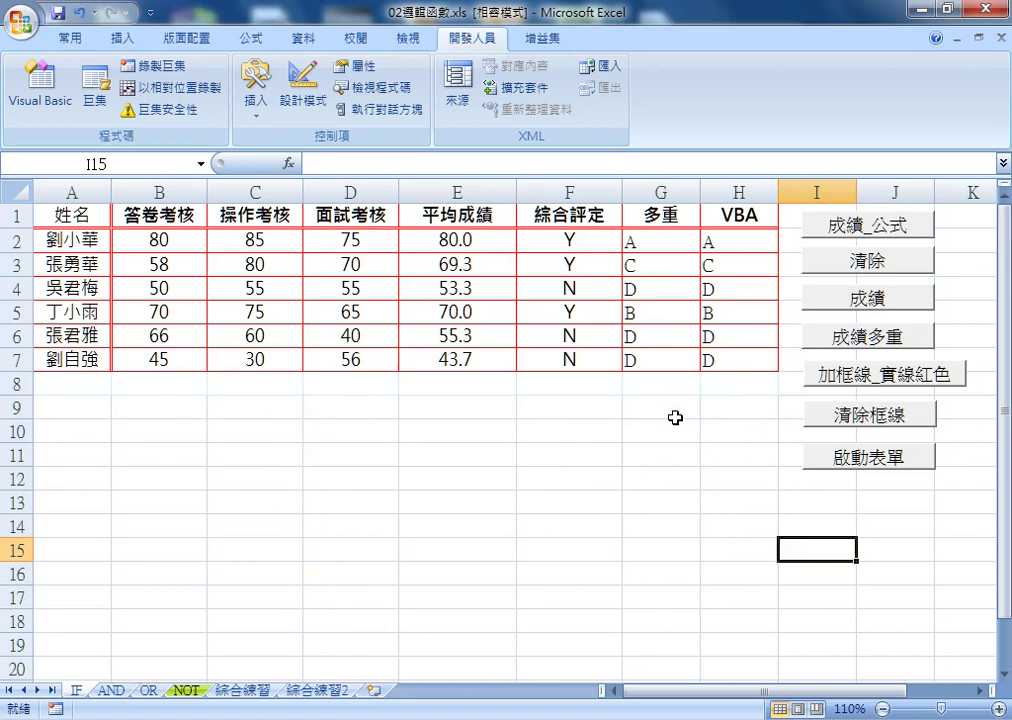
pyautogui.click(820, 457)
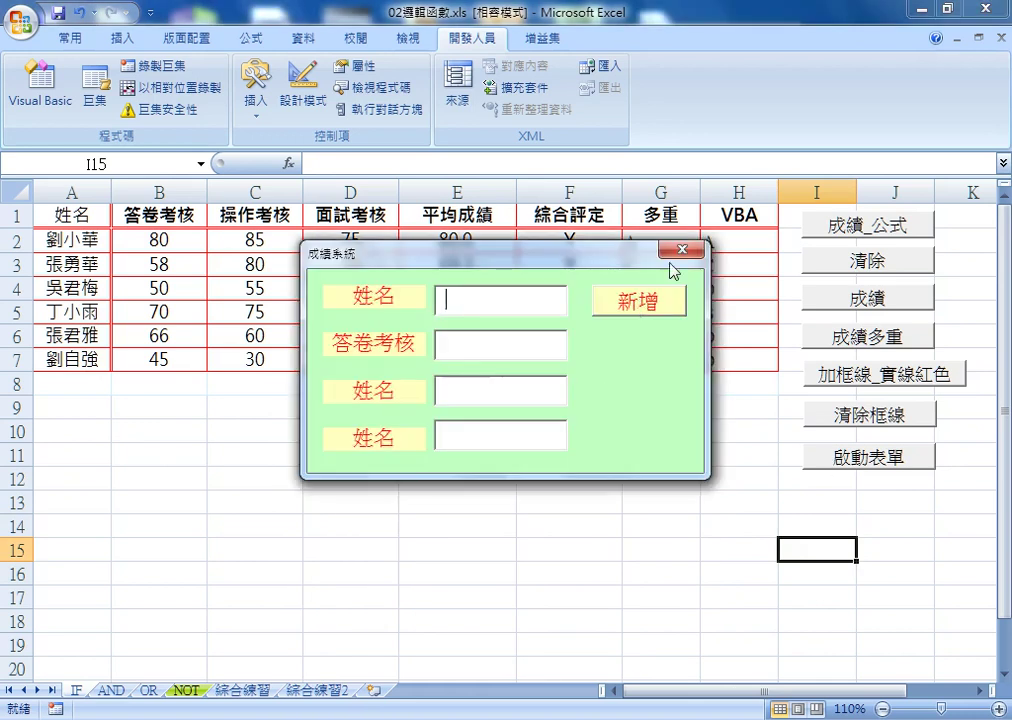
pyautogui.click(673, 249)
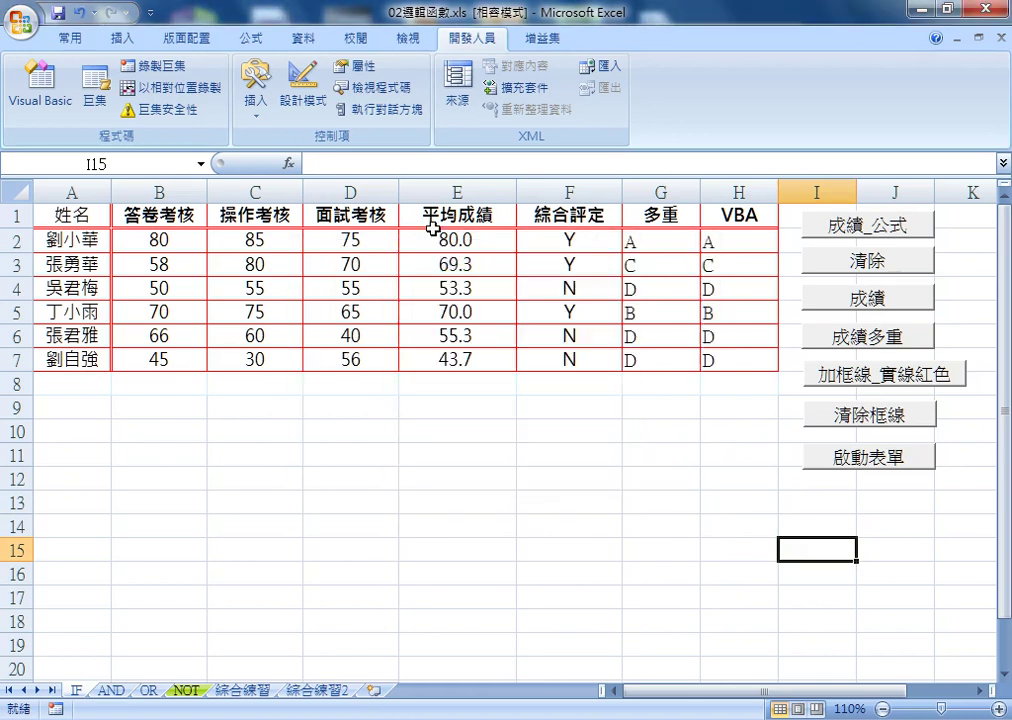
# - Open the Visual Basic Editor on UserForm1, widen the Project pane, and select the 新增 button
pyautogui.click(39, 101)
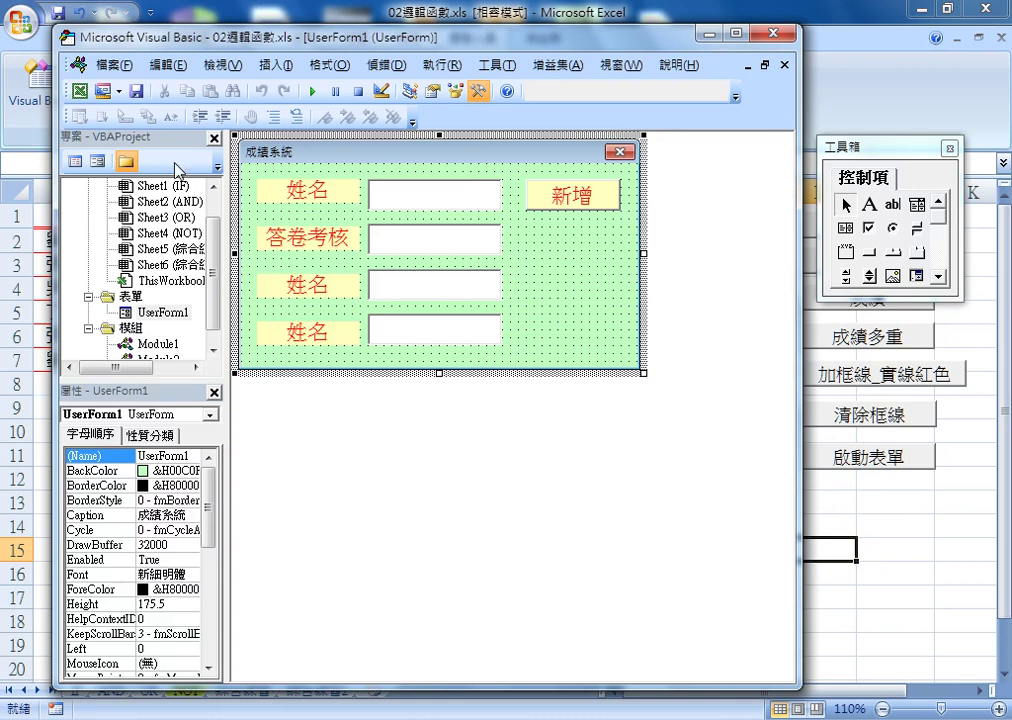
pyautogui.moveTo(229, 204); pyautogui.dragTo(280, 204)
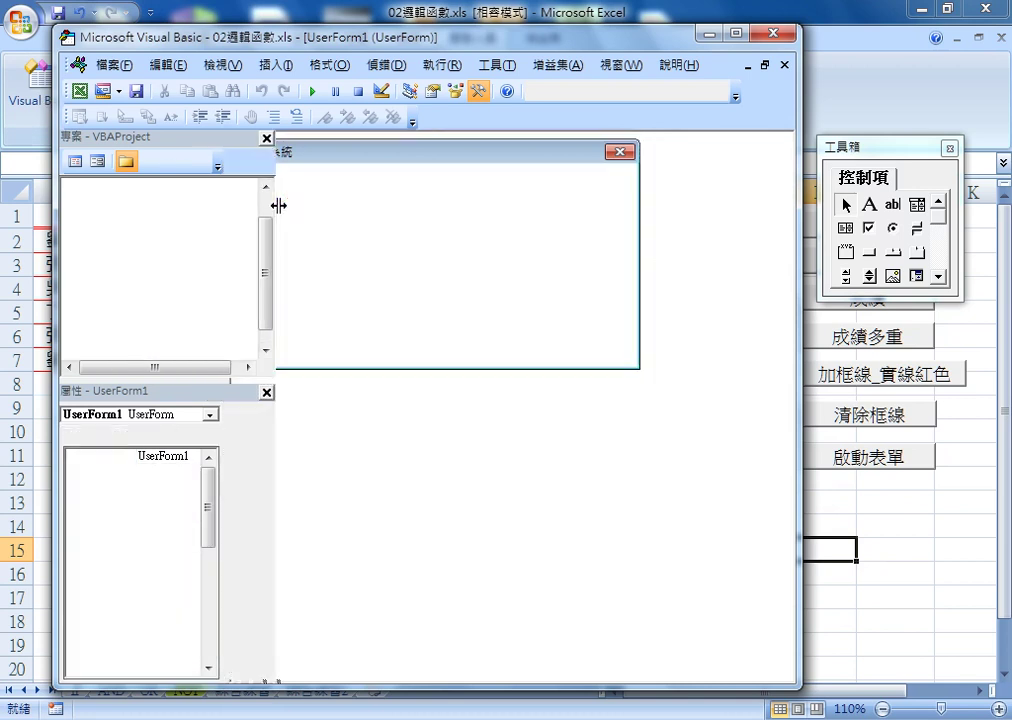
pyautogui.click(582, 200)
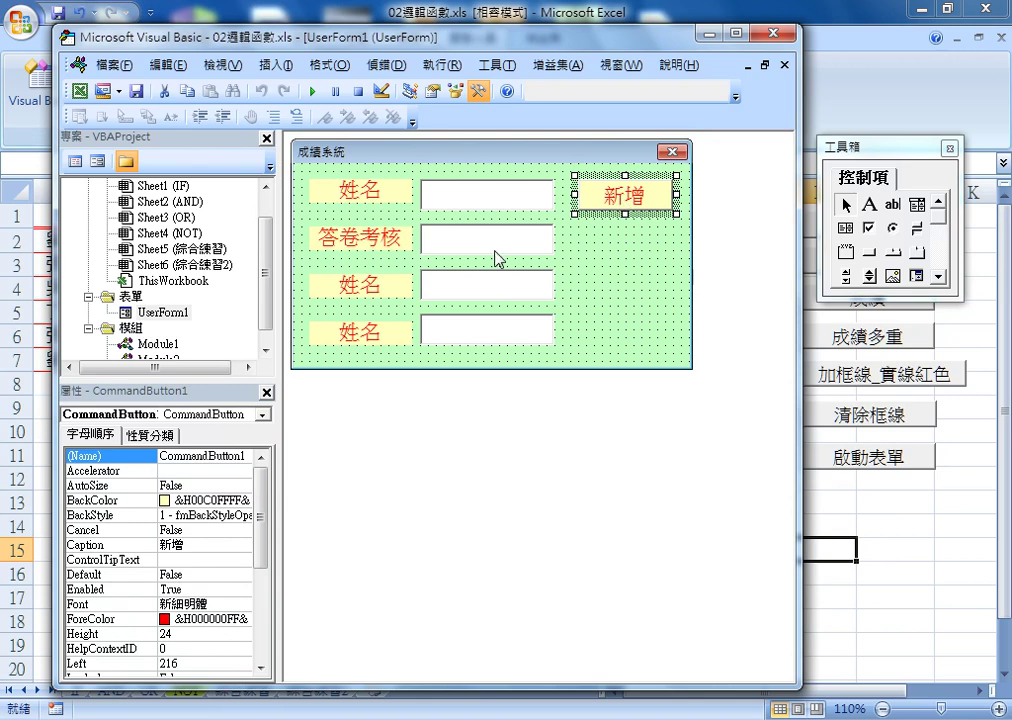
pyautogui.moveTo(512, 40)
pyautogui.mouseDown()
pyautogui.moveTo(567, 190)
pyautogui.moveTo(517, 52)
pyautogui.mouseUp()
pyautogui.click(641, 296)
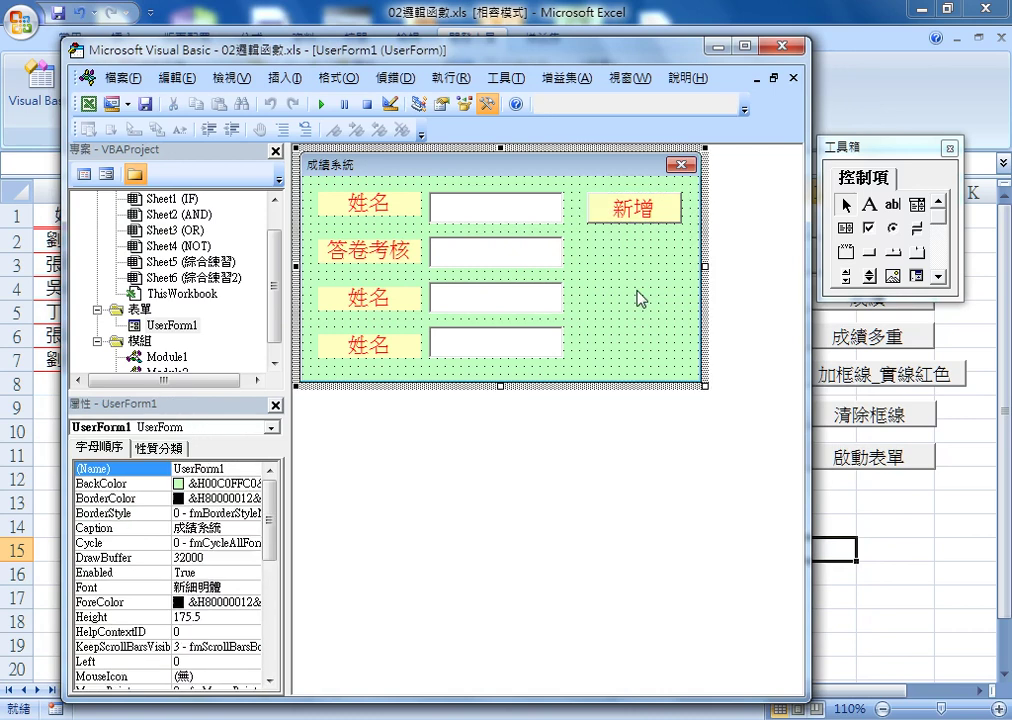
pyautogui.click(630, 218)
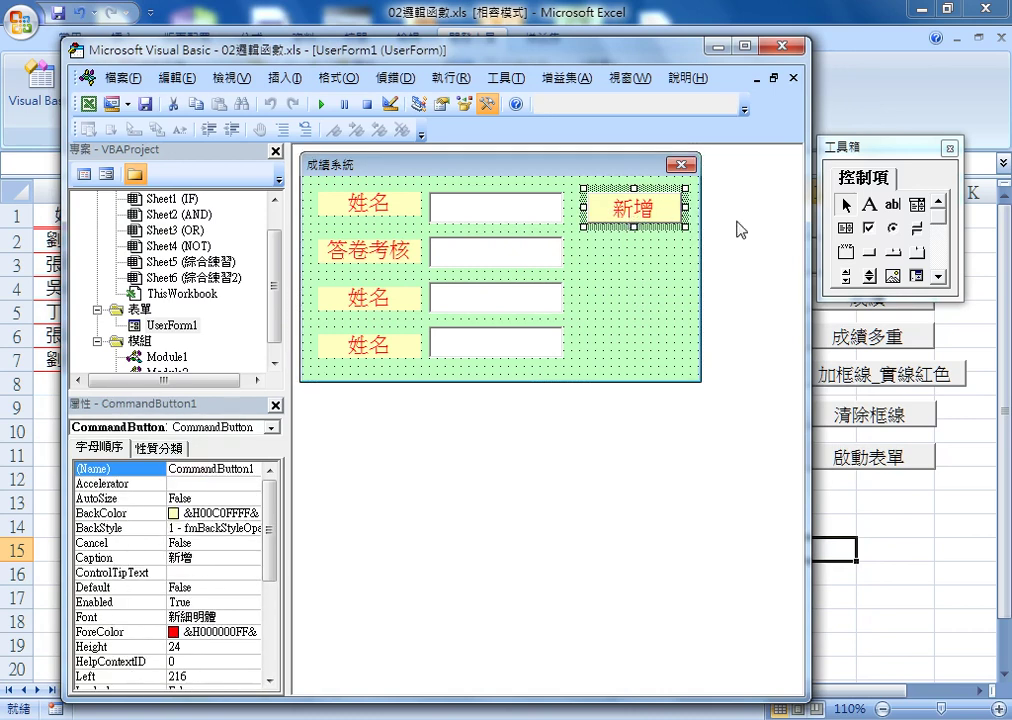
# - Create the CommandButton1_Click stub and highlight Private, Sub, CommandButton1 and Click in its header
pyautogui.doubleClick(637, 212)
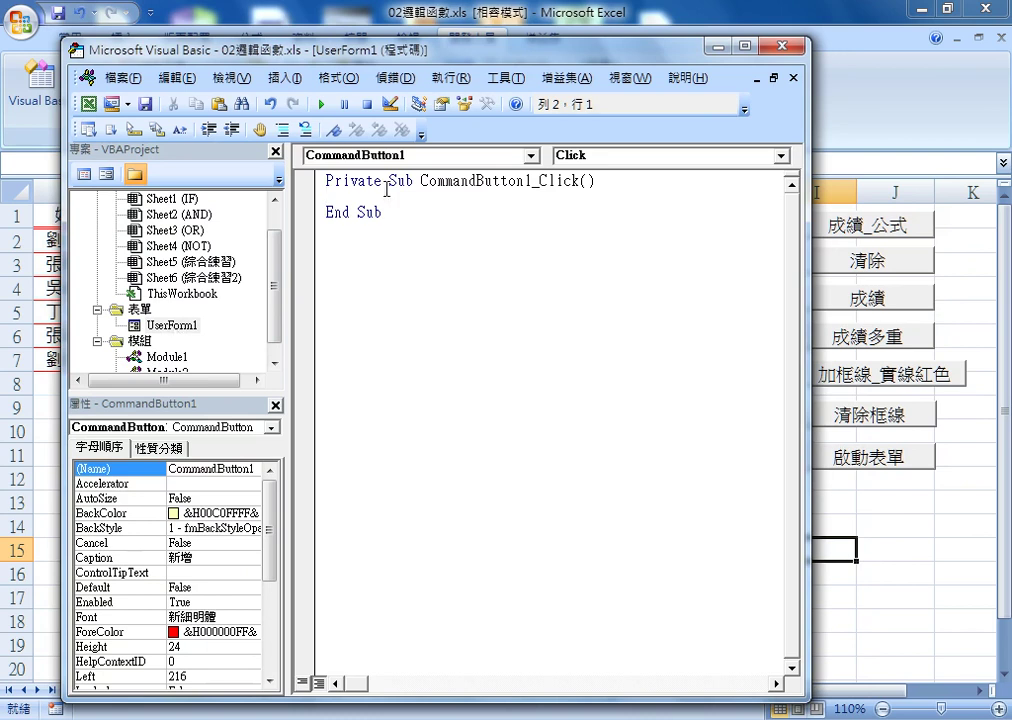
pyautogui.moveTo(392, 182); pyautogui.dragTo(324, 182)
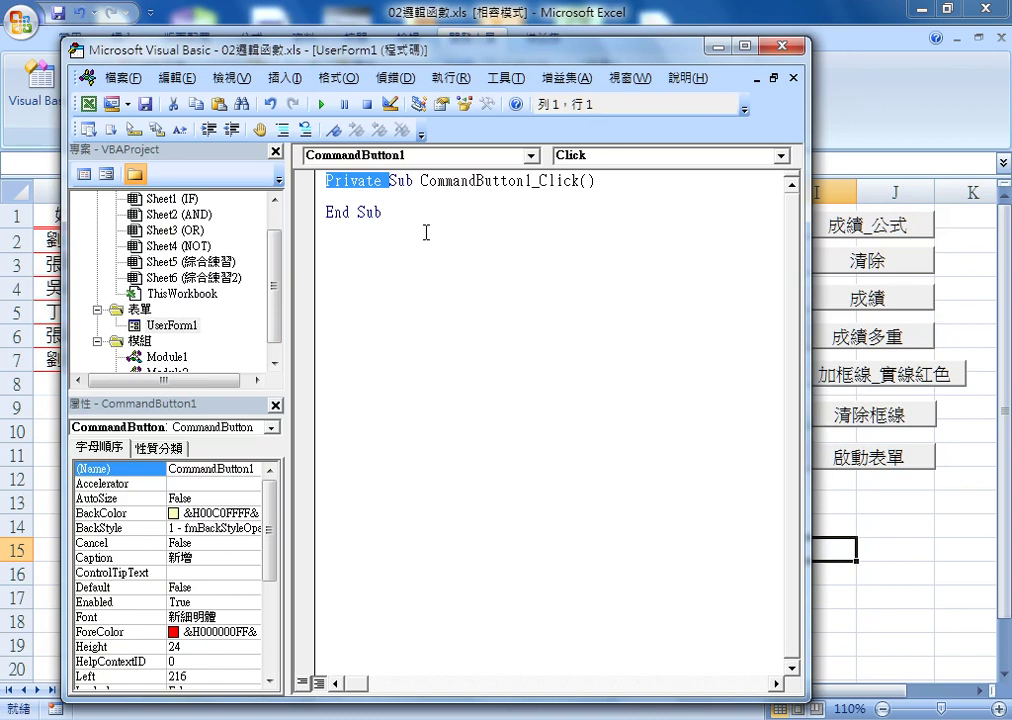
pyautogui.moveTo(413, 182); pyautogui.dragTo(389, 182)
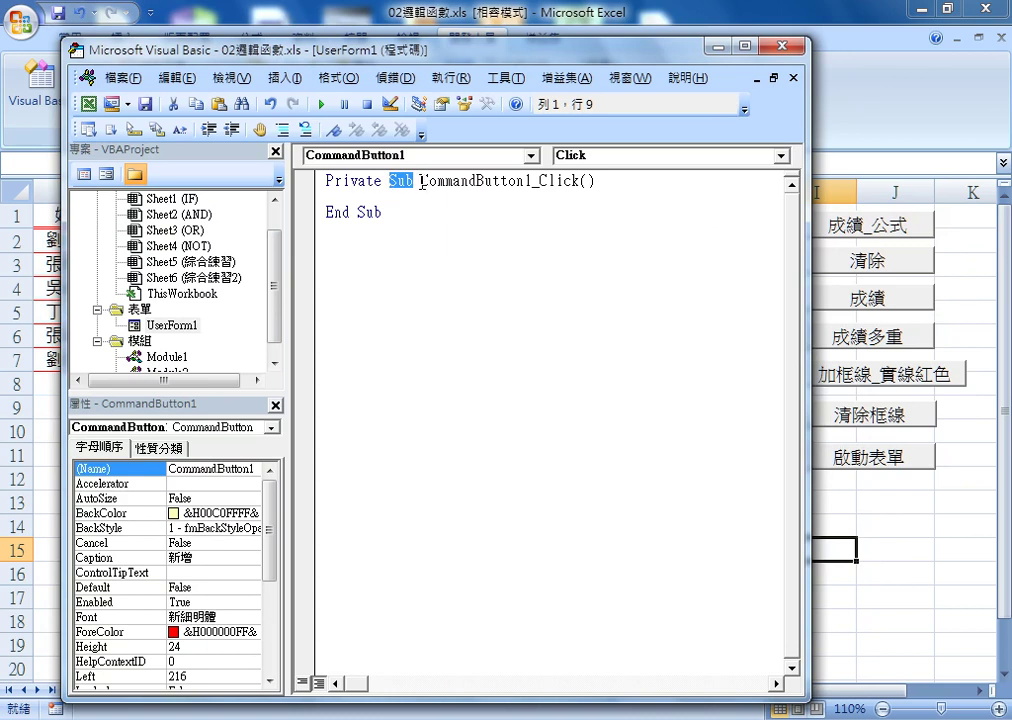
pyautogui.moveTo(421, 182); pyautogui.dragTo(527, 188)
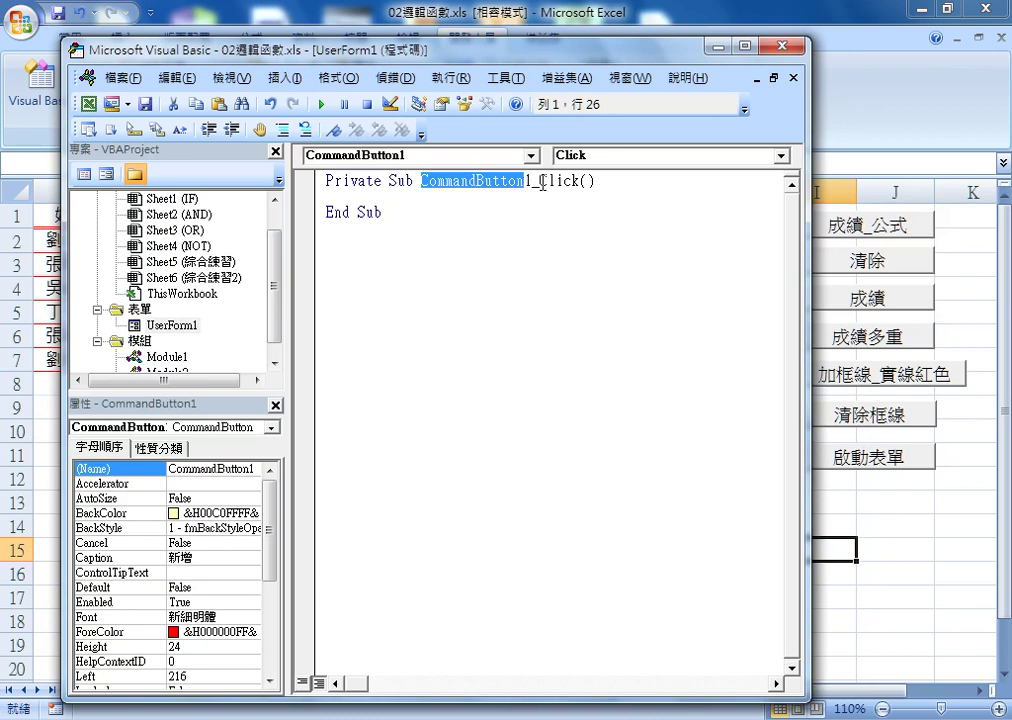
pyautogui.moveTo(540, 182); pyautogui.dragTo(579, 186)
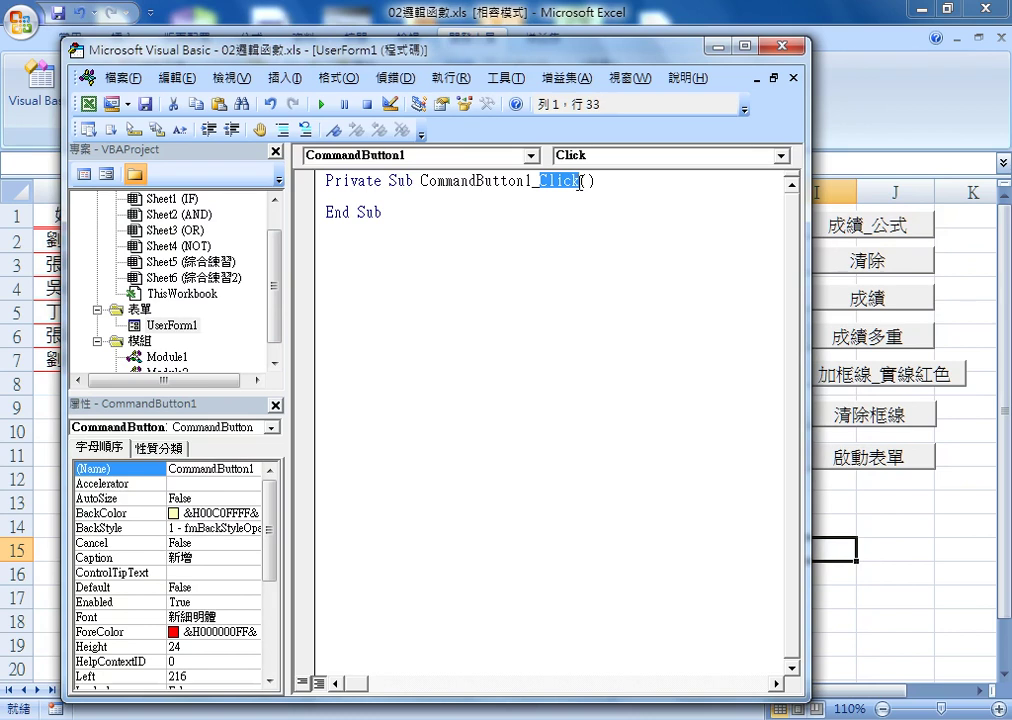
# - Indent the blank body line inside the CommandButton1_Click procedure
pyautogui.click(476, 198)
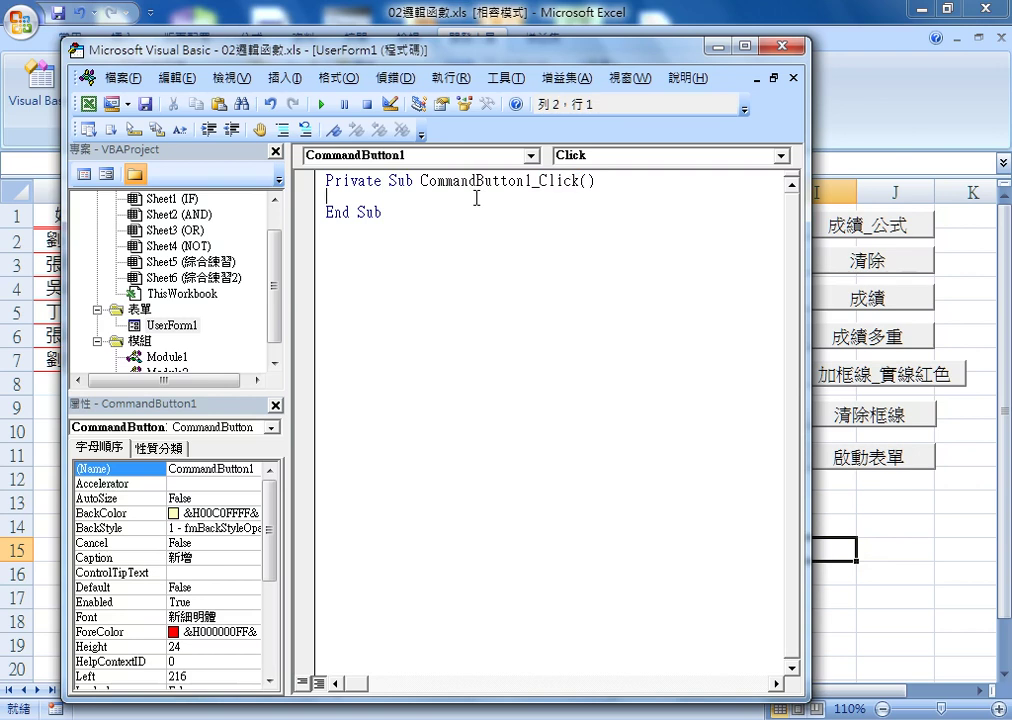
pyautogui.moveTo(400, 52); pyautogui.dragTo(583, 55)
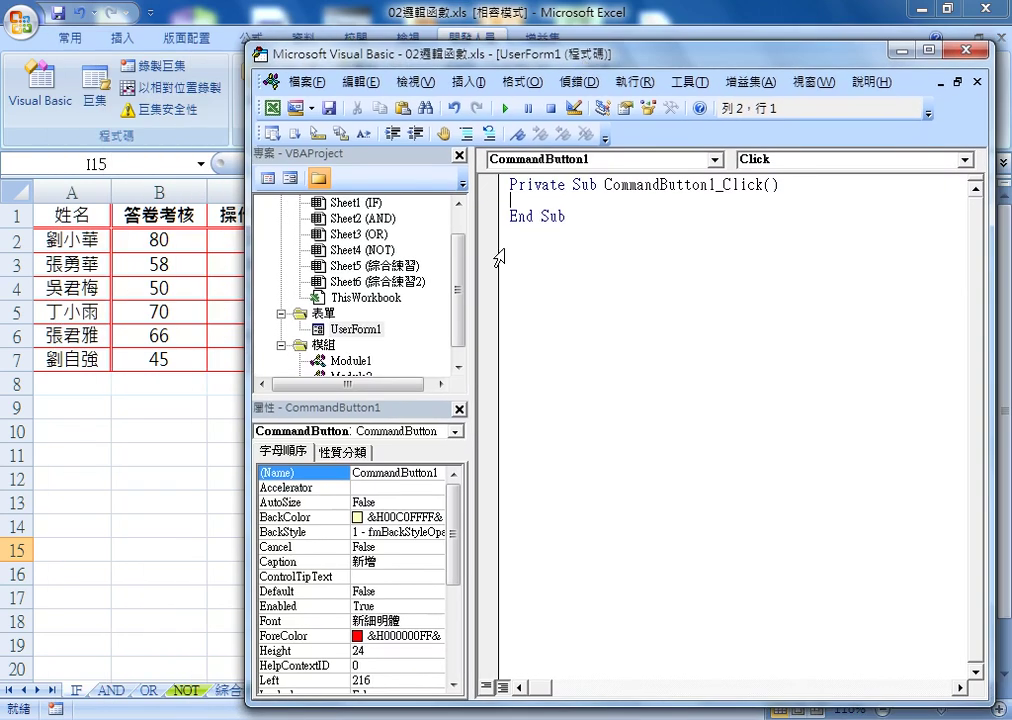
pyautogui.press('Tab')
# - Return to the form layout and annotate empty row 8 and the first text box
pyautogui.hotkey('shift', 'F7')
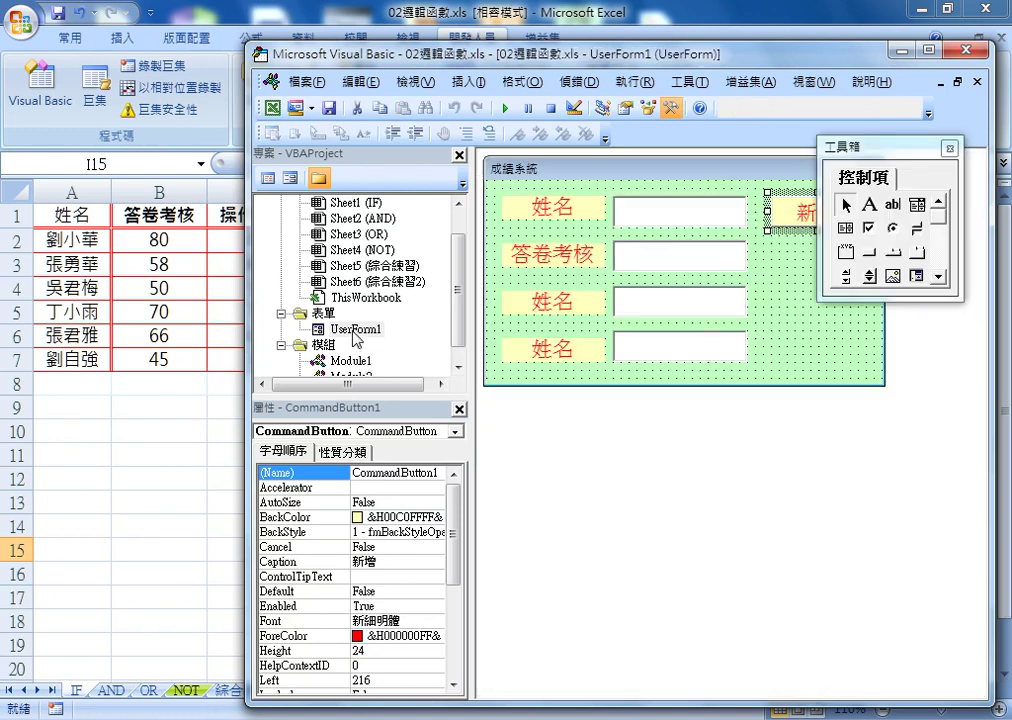
pyautogui.click(660, 215)
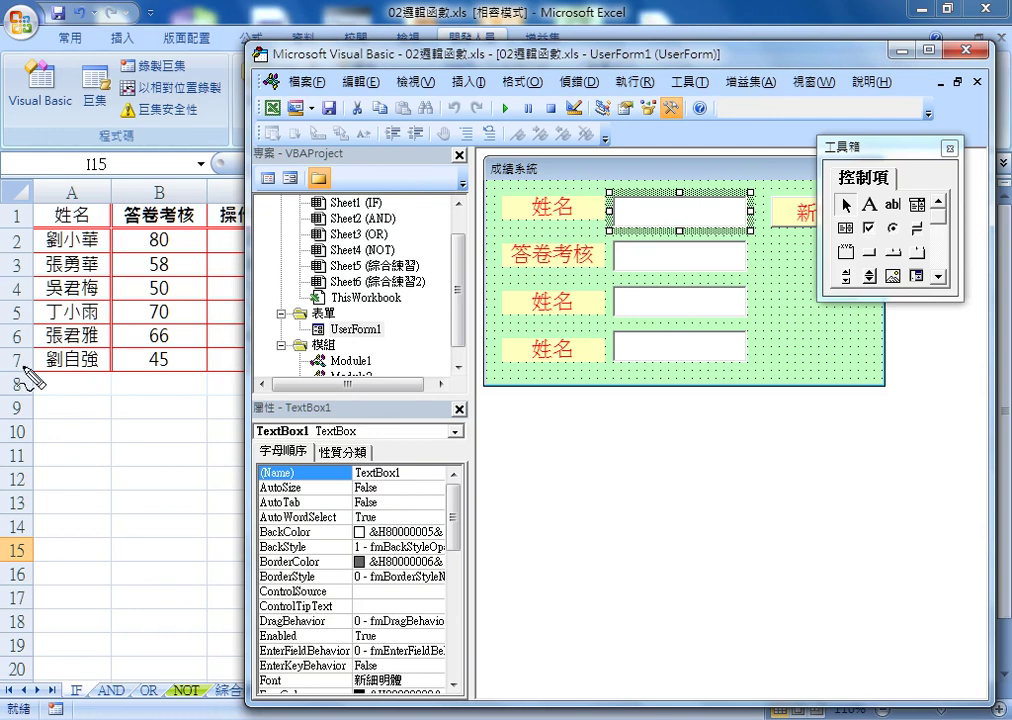
pyautogui.moveTo(24, 370)
pyautogui.mouseDown()
pyautogui.moveTo(26, 406)
pyautogui.moveTo(108, 404)
pyautogui.mouseUp()
pyautogui.moveTo(40, 405); pyautogui.dragTo(118, 401)
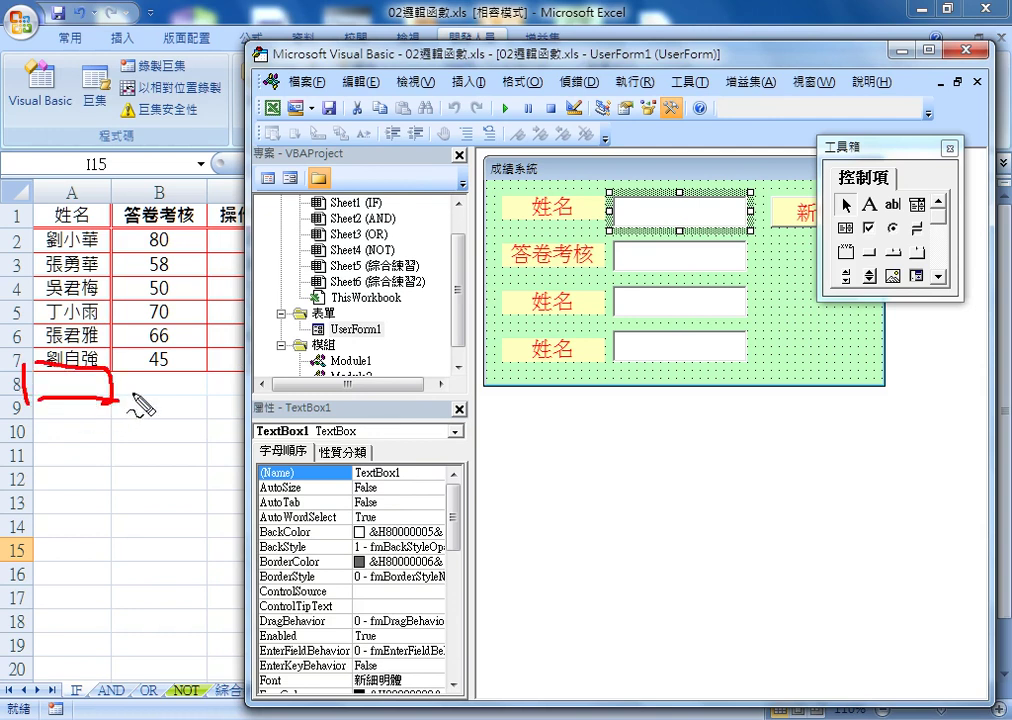
pyautogui.moveTo(612, 186); pyautogui.dragTo(607, 236)
pyautogui.moveTo(612, 190); pyautogui.dragTo(612, 232)
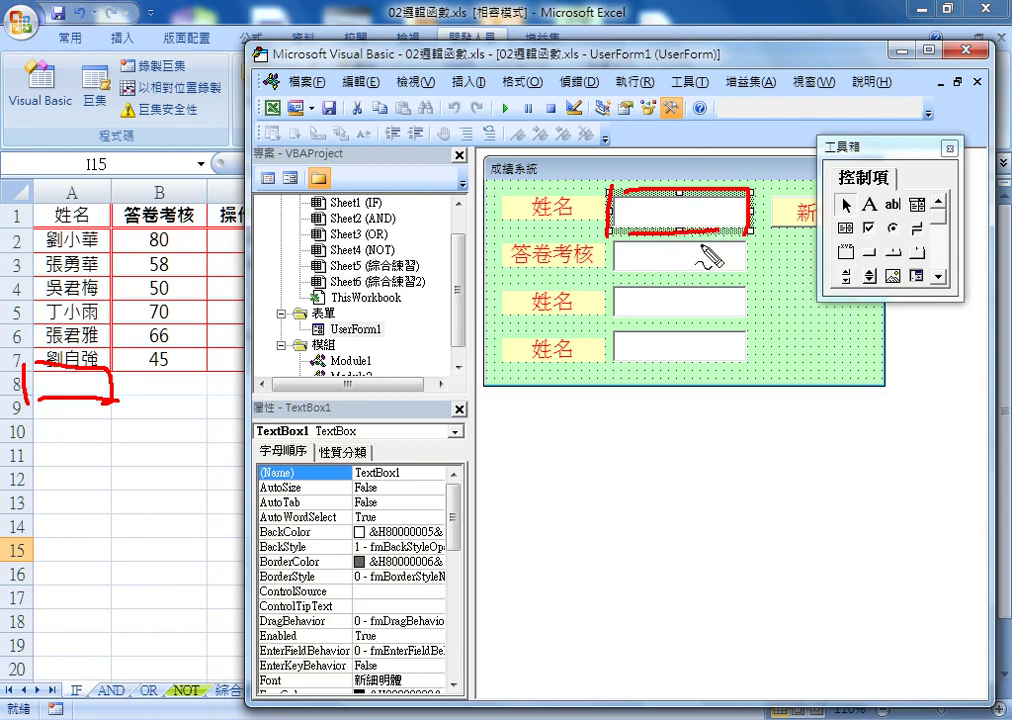
pyautogui.moveTo(700, 100); pyautogui.dragTo(698, 204)
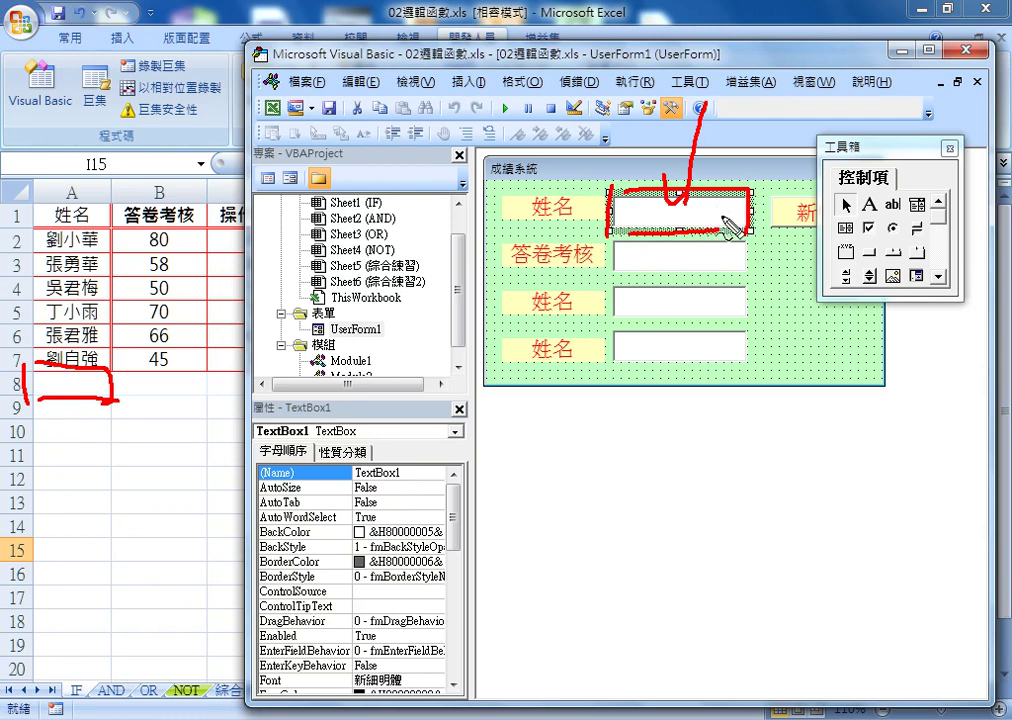
pyautogui.moveTo(687, 213); pyautogui.dragTo(703, 205)
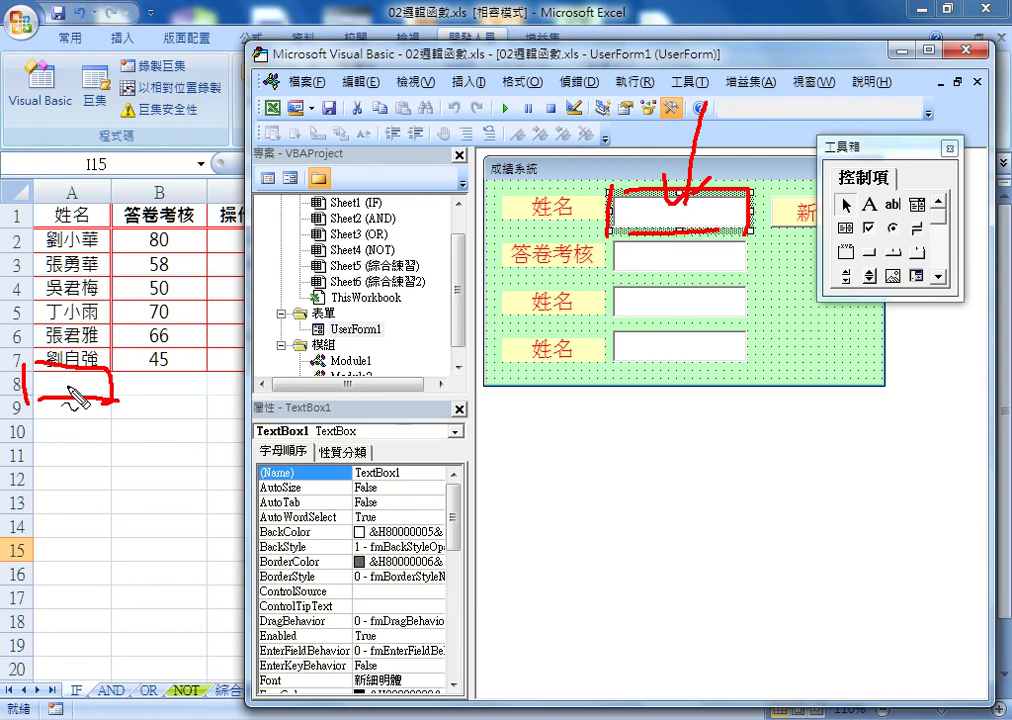
pyautogui.press('Escape')
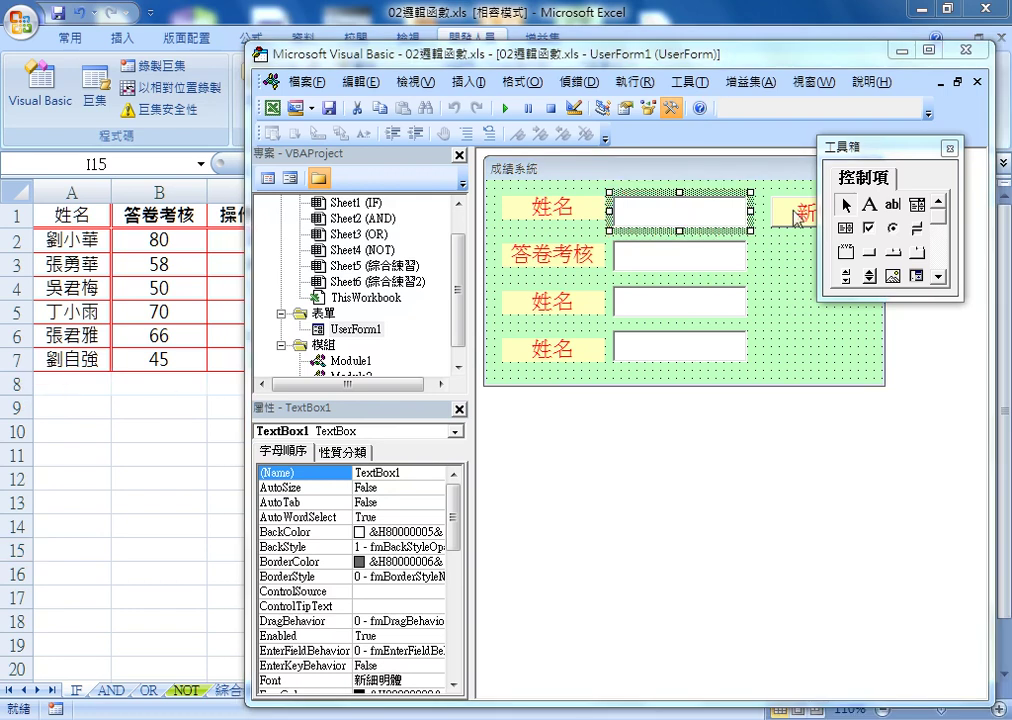
# - Confirm the four entry boxes are named TextBox1 through TextBox4 in Properties
pyautogui.doubleClick(795, 212)
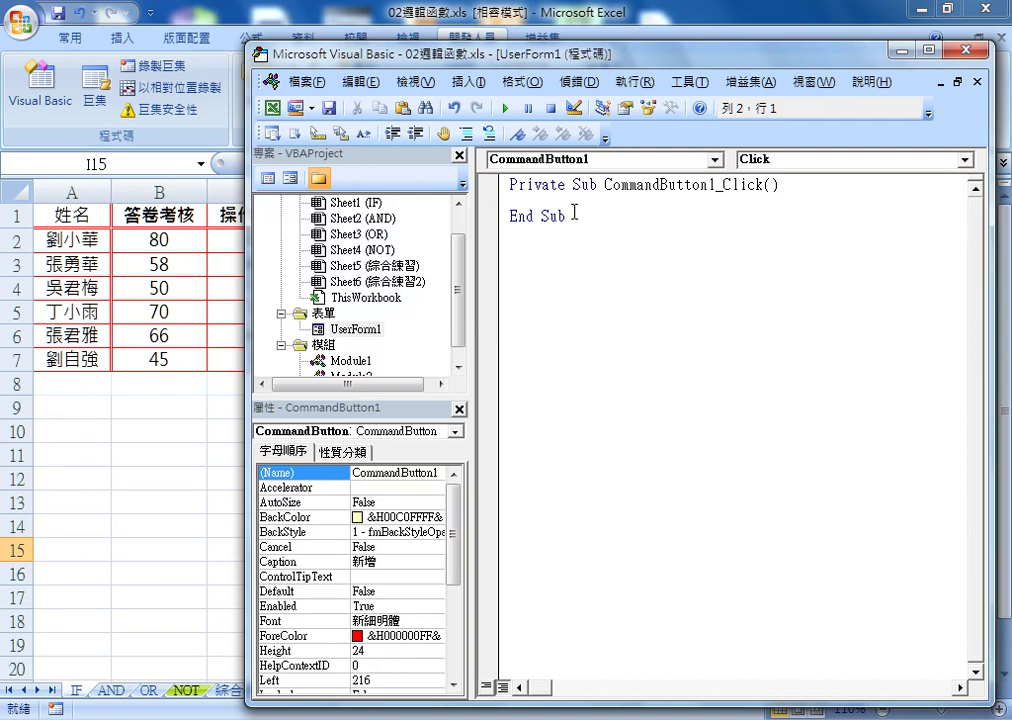
pyautogui.doubleClick(438, 328)
pyautogui.click(680, 212)
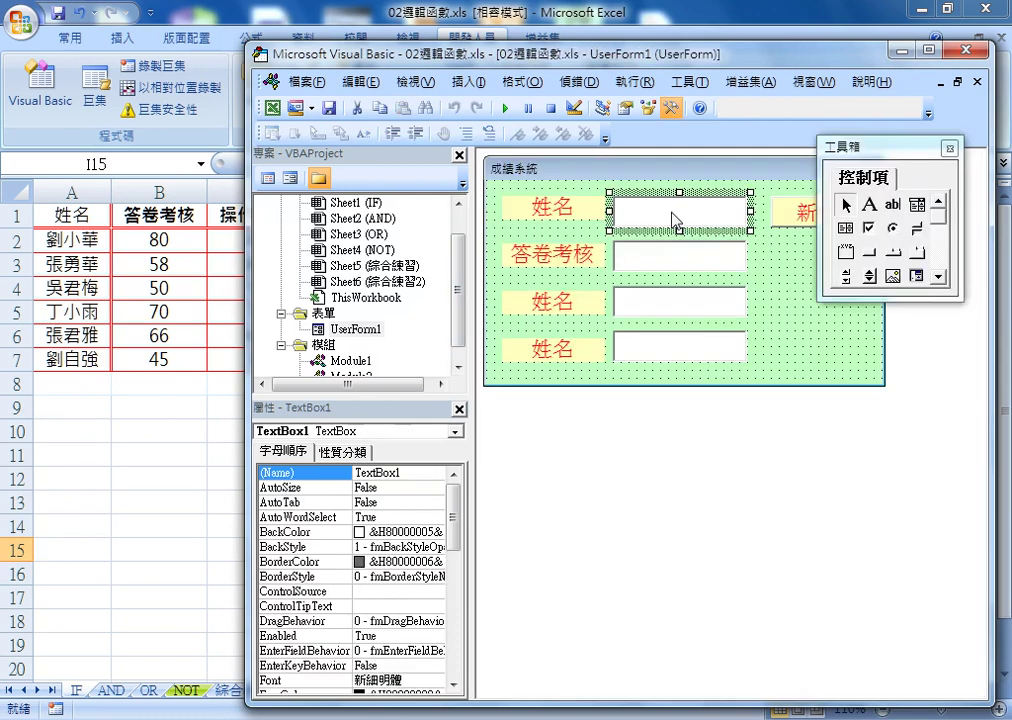
pyautogui.doubleClick(393, 473)
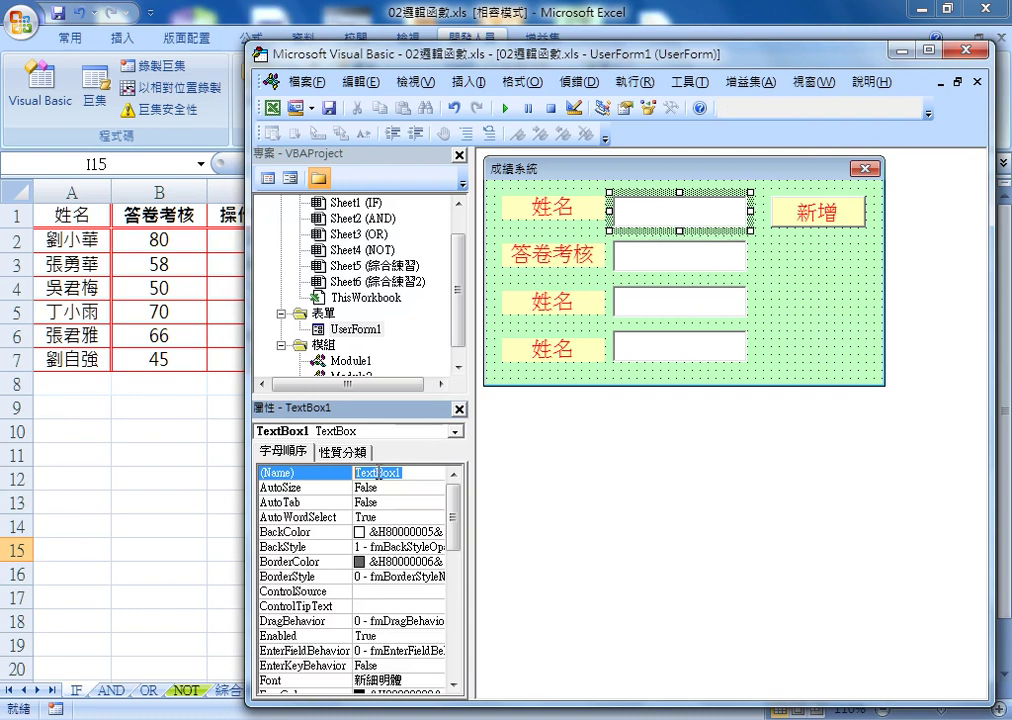
pyautogui.click(665, 262)
pyautogui.click(671, 303)
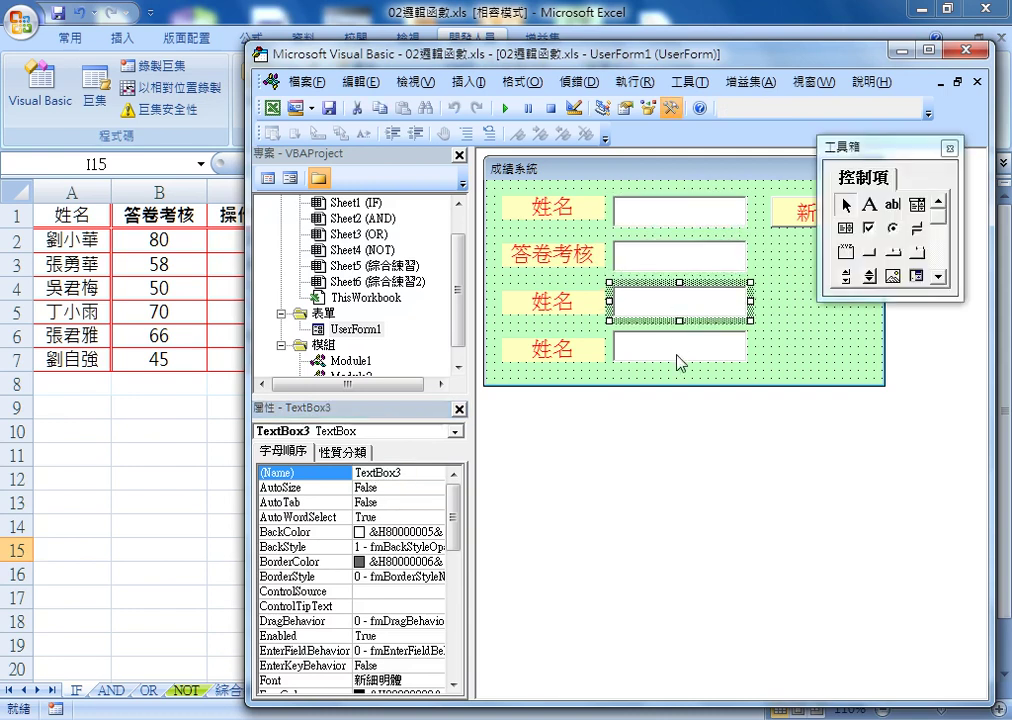
pyautogui.click(680, 350)
pyautogui.doubleClick(413, 473)
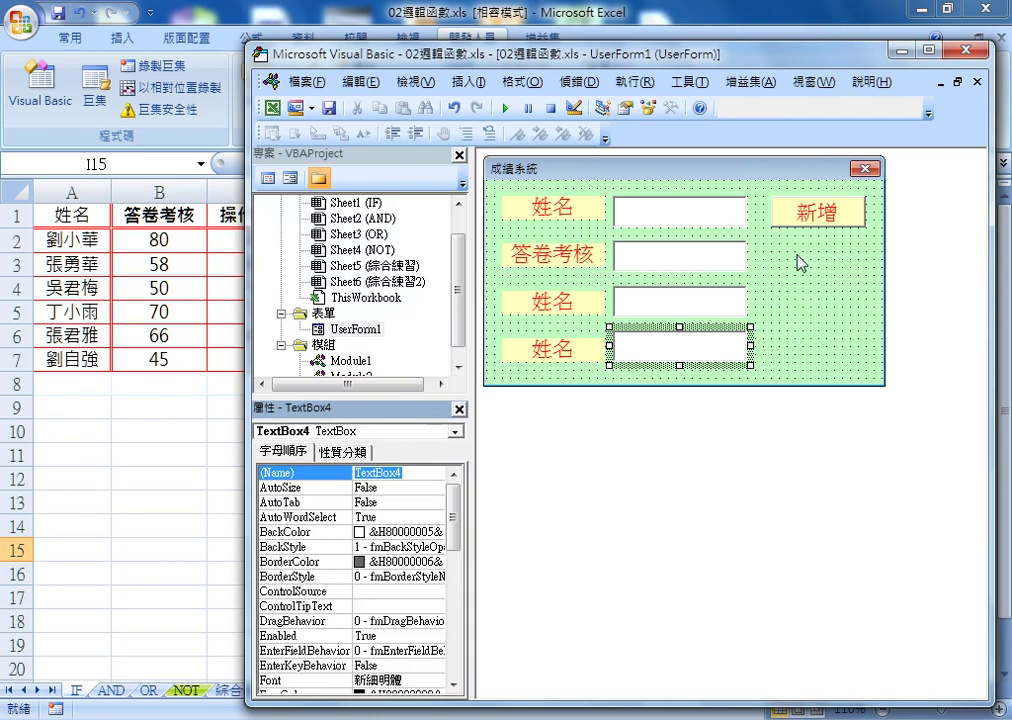
# - Type Cells(8,"A") in the 新增 Click handler and dismiss the missing-equals compile error
pyautogui.doubleClick(812, 212)
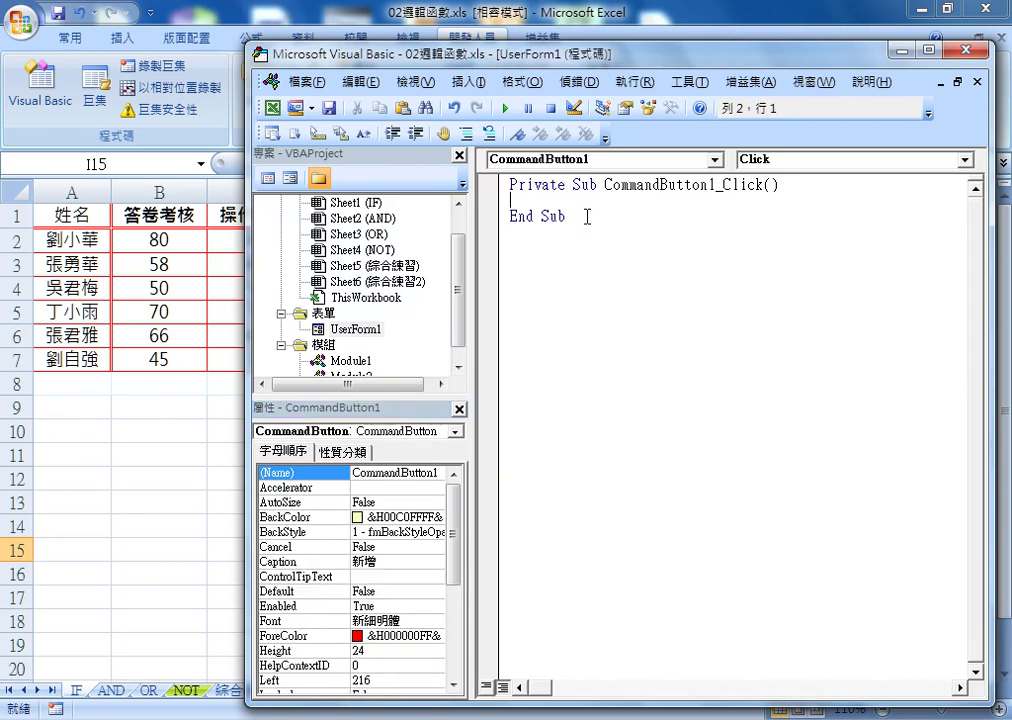
pyautogui.press('Tab')
pyautogui.write('ce')
pyautogui.write('ll')
pyautogui.write('s(')
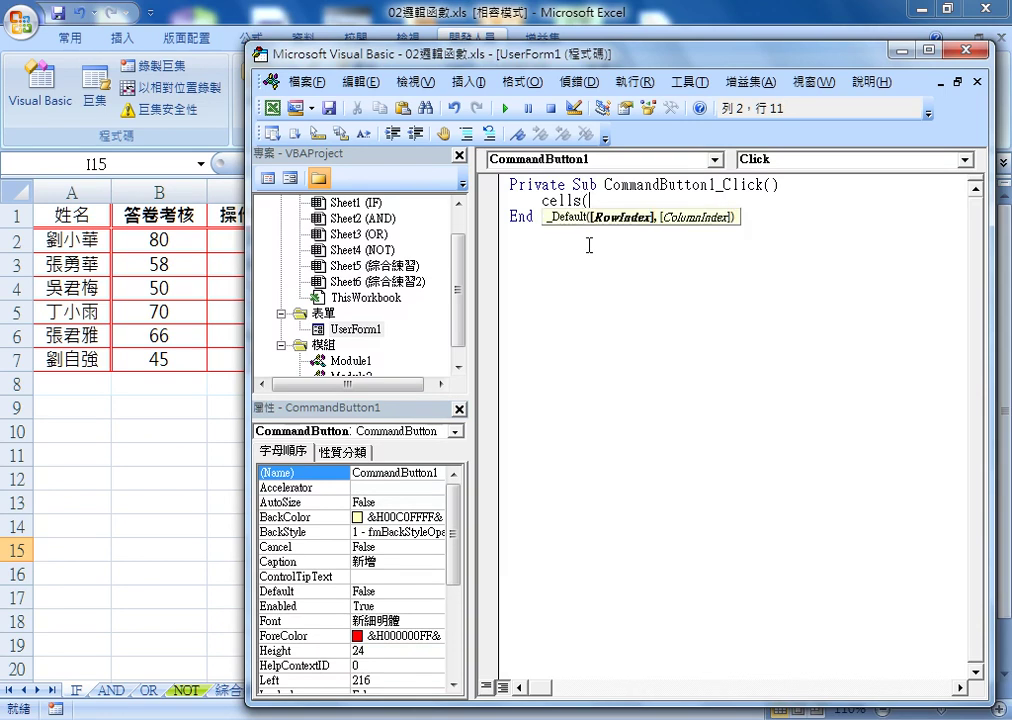
pyautogui.write('8,')
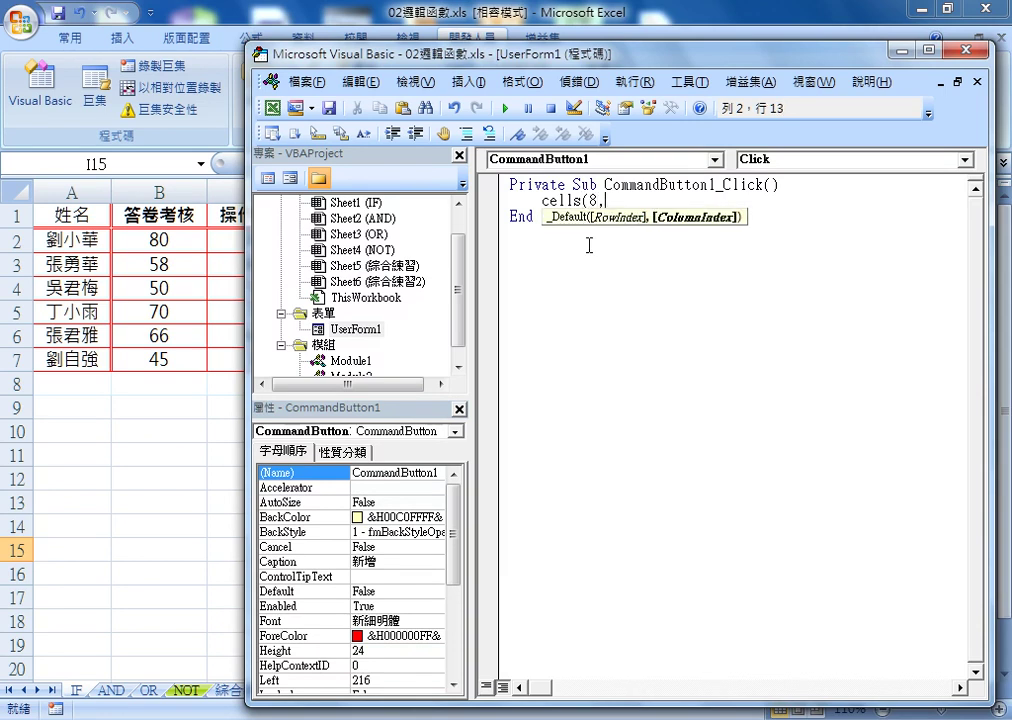
pyautogui.write('"A"')
pyautogui.write(')')
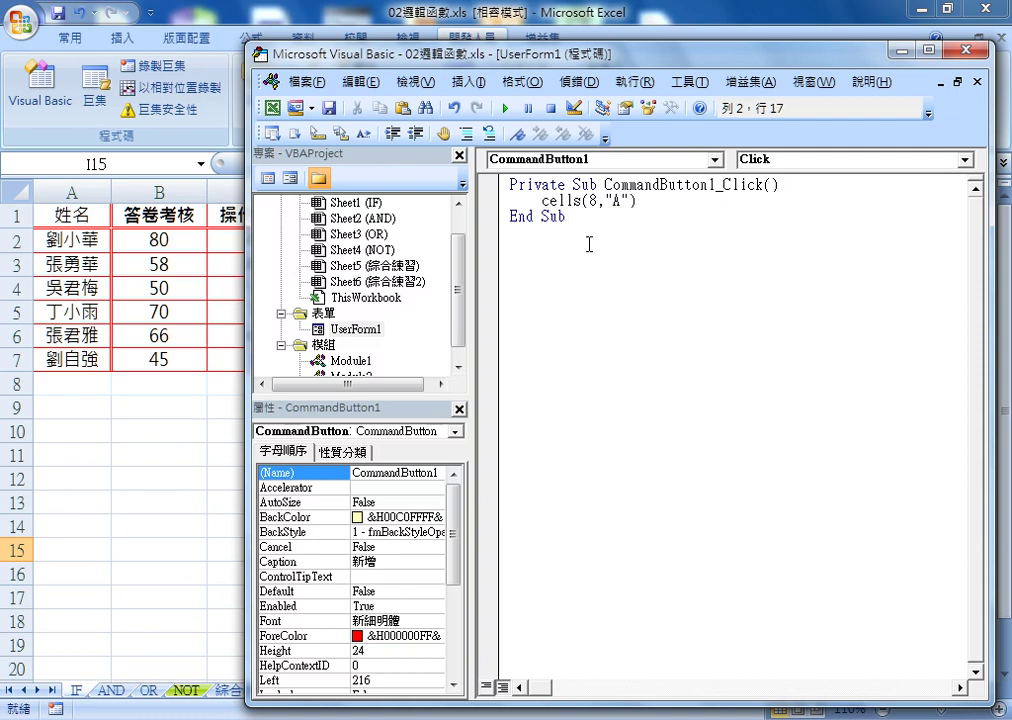
pyautogui.press('Left')
pyautogui.press('Left')
pyautogui.press('Left')
pyautogui.press('Left')
pyautogui.hotkey('shift', 'Left')
pyautogui.press('Right')
pyautogui.press('Right')
pyautogui.press('Right')
pyautogui.press('Right')
pyautogui.press('Right')
pyautogui.press('Left')
pyautogui.press('Left')
pyautogui.press('Left')
pyautogui.press('Left')
pyautogui.press('Left')
pyautogui.hotkey('shift', 'Right')
pyautogui.press('Down')
pyautogui.press('Return')
# - Complete the line as Cells(8, "A") = TextBox1.Text and highlight its parts
pyautogui.write('=')
pyautogui.write('te')
pyautogui.write('xtbo')
pyautogui.write('x1')
pyautogui.write('.te')
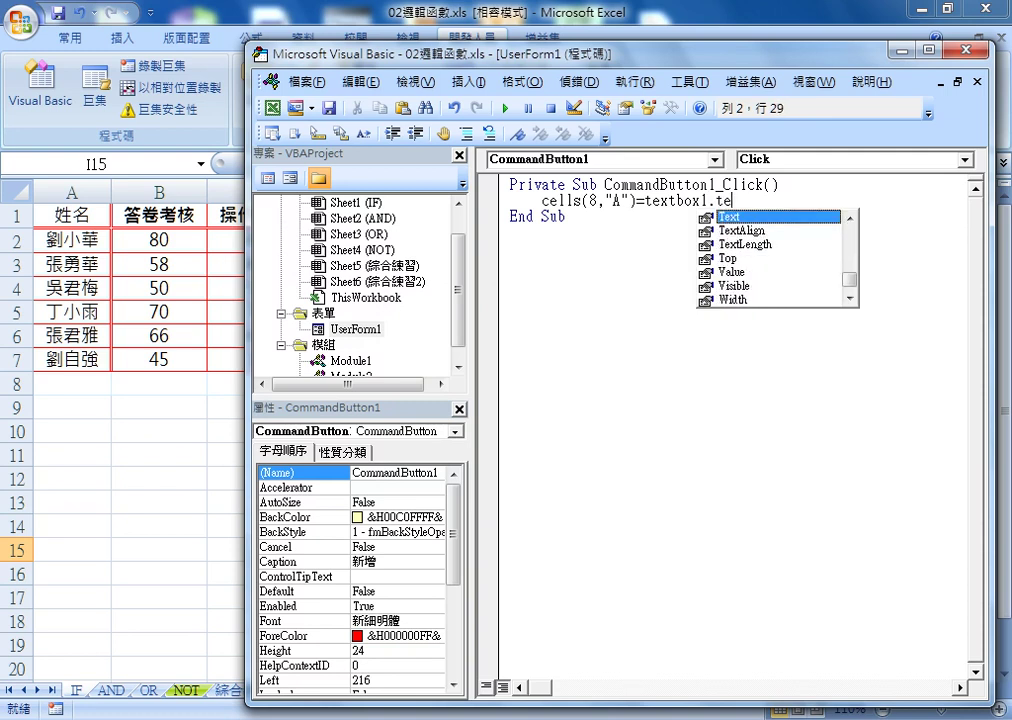
pyautogui.write('xt')
pyautogui.click(585, 240)
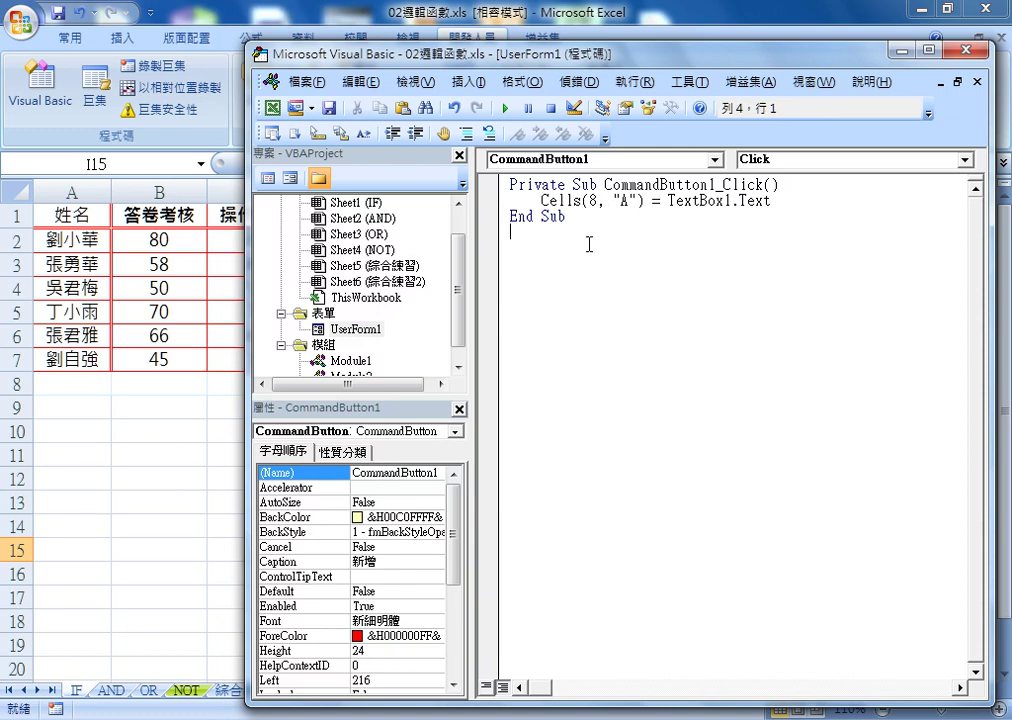
pyautogui.click(779, 185)
pyautogui.click(765, 202)
pyautogui.moveTo(770, 202); pyautogui.dragTo(668, 202)
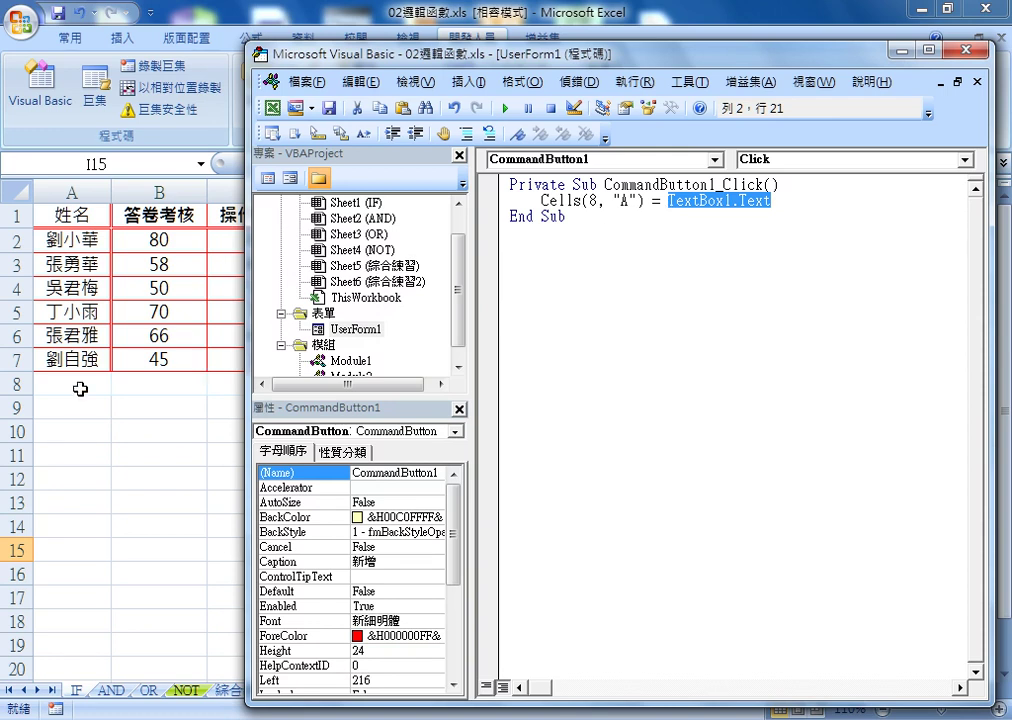
pyautogui.doubleClick(656, 200)
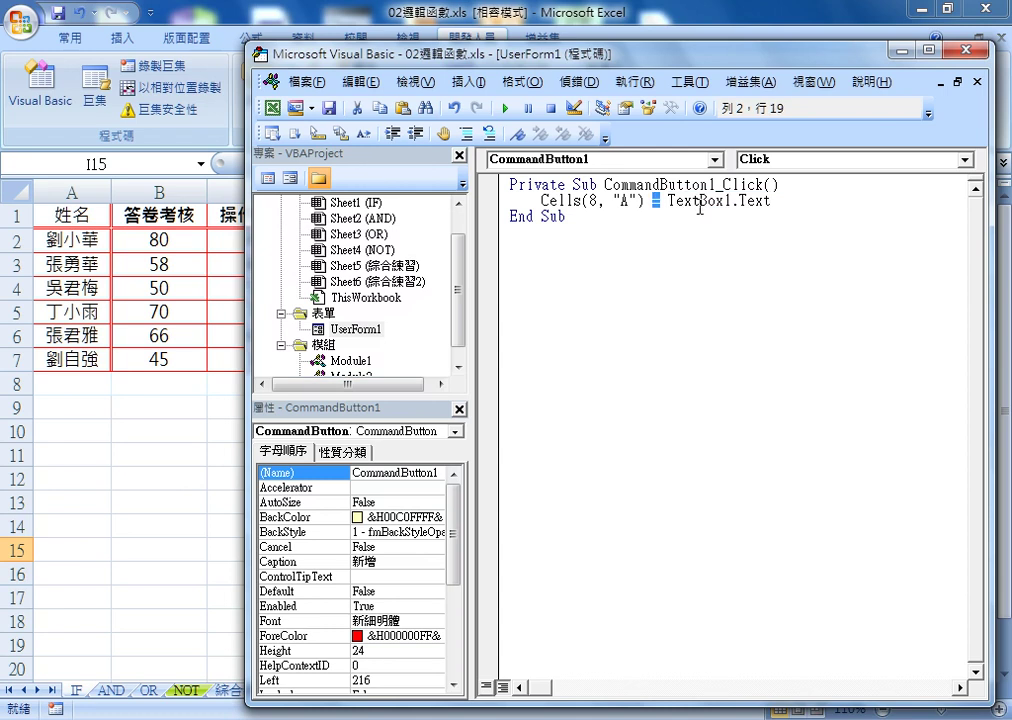